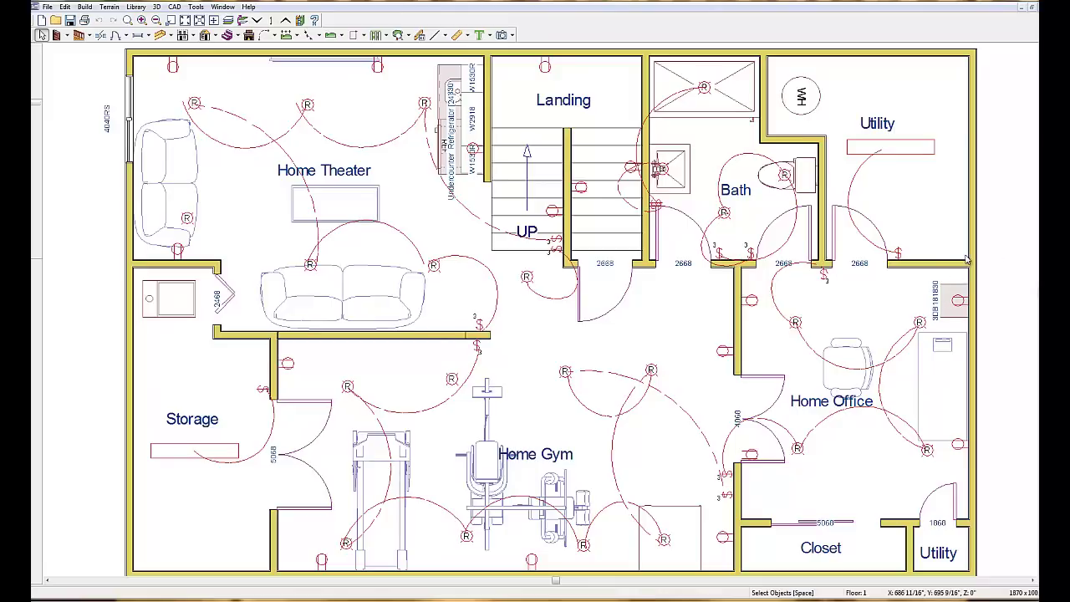
Step: Open Charlie.plan and generate a Doll House View of the basement
{"action": "scroll", "coordinate": [733, 334], "scroll_direction": "down", "scroll_amount": 2}
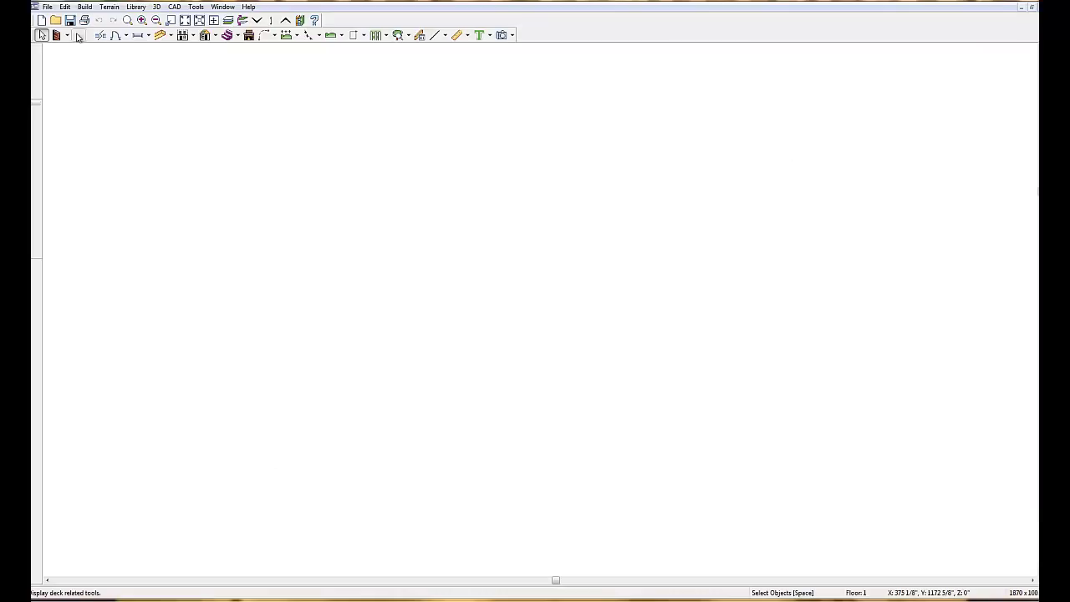
{"action": "left_click", "coordinate": [48, 6]}
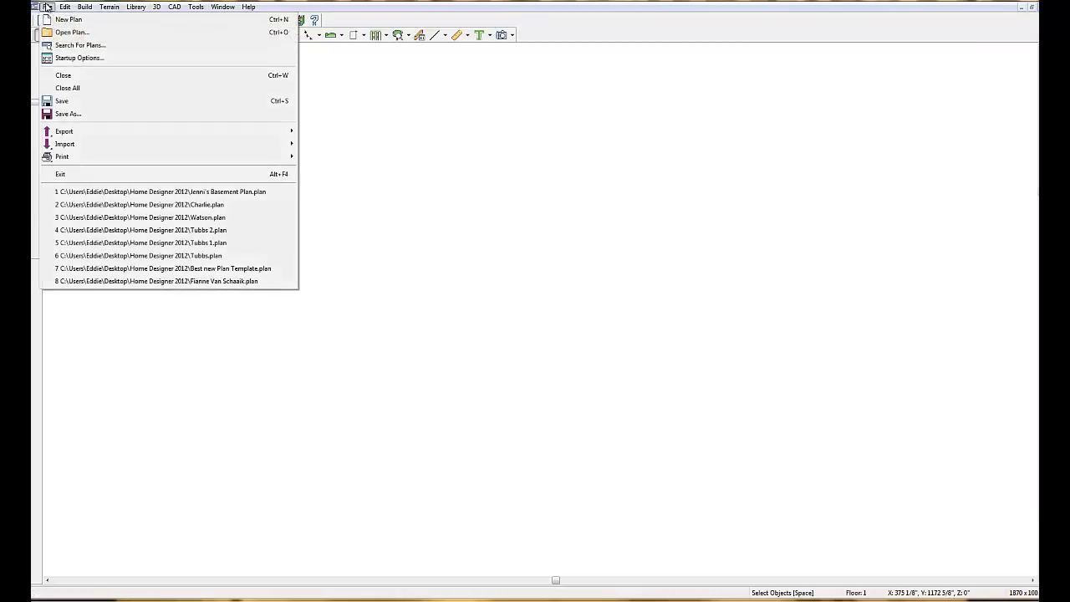
{"action": "left_click", "coordinate": [143, 208]}
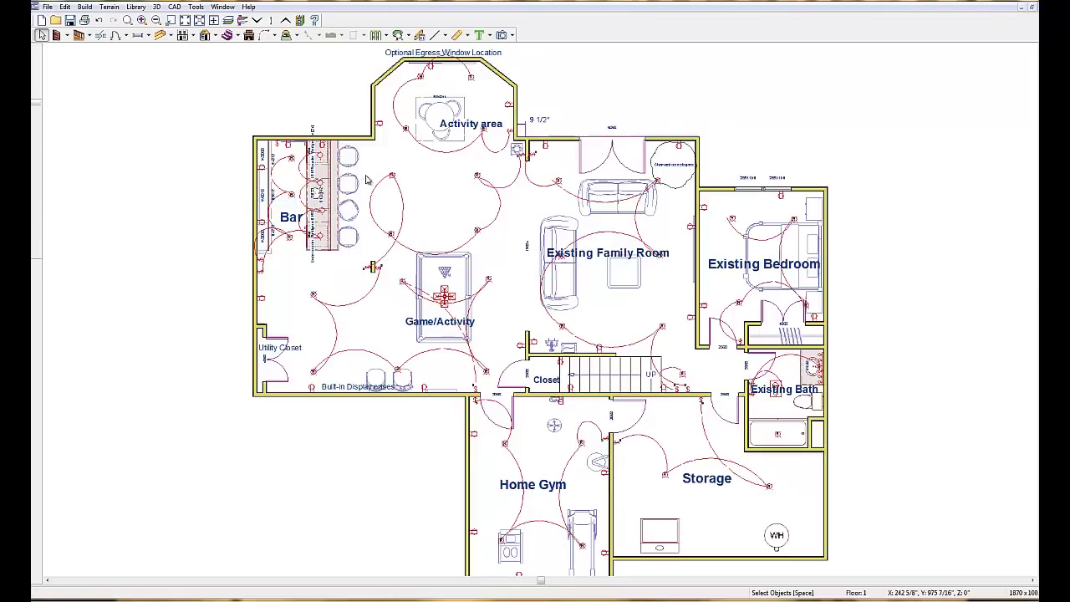
{"action": "left_click", "coordinate": [511, 36]}
{"action": "left_click", "coordinate": [538, 101]}
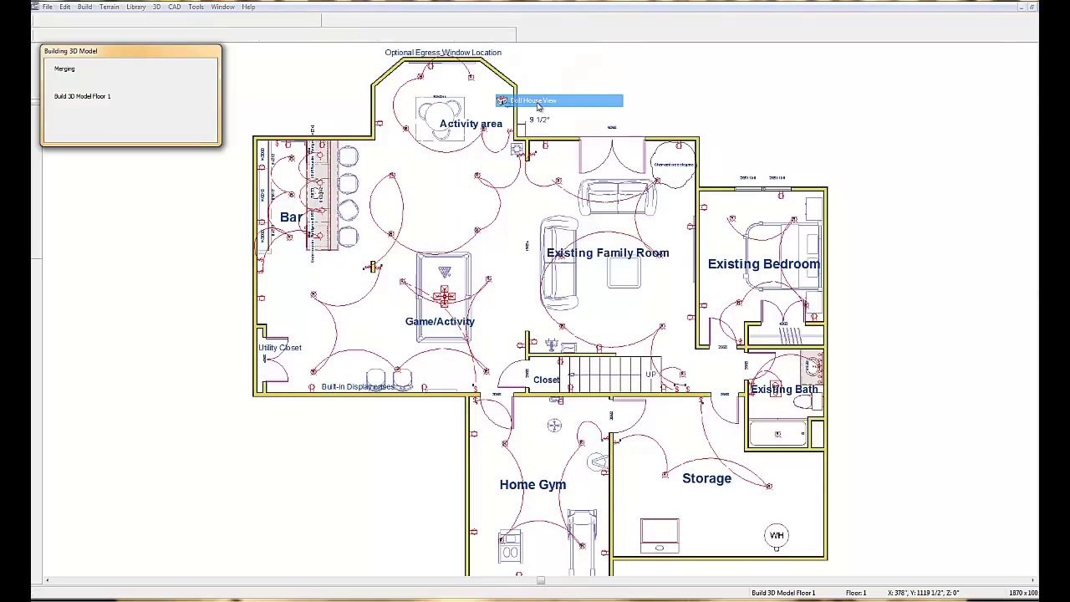
Step: Orbit the doll house model, enlarge the bar area and examine its cabinets, counter and seating from several angles
{"action": "left_click_drag", "start_coordinate": [351, 235], "coordinate": [346, 293]}
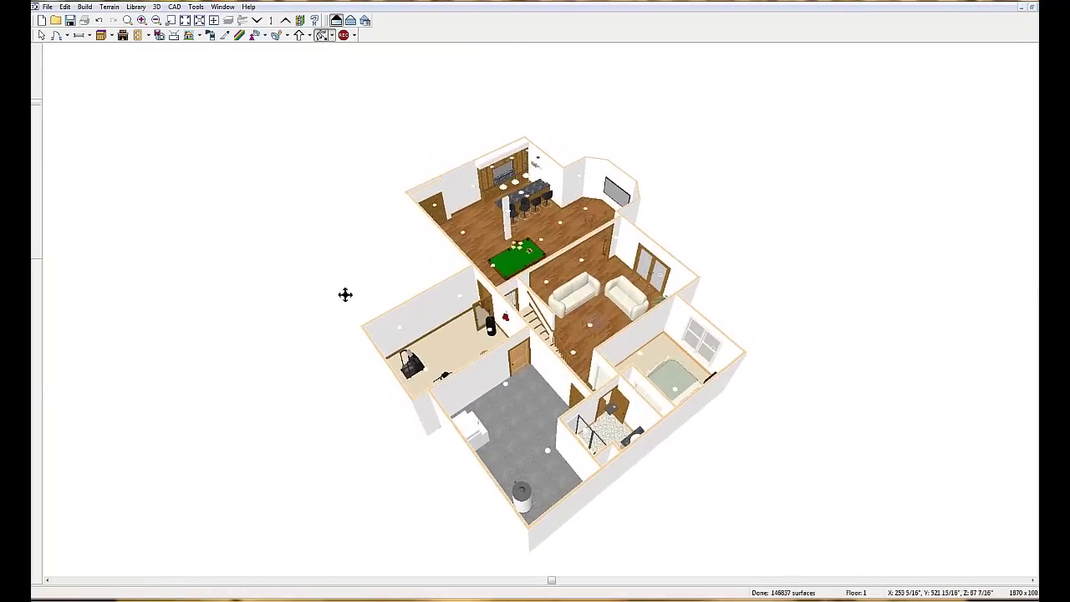
{"action": "left_click", "coordinate": [127, 20]}
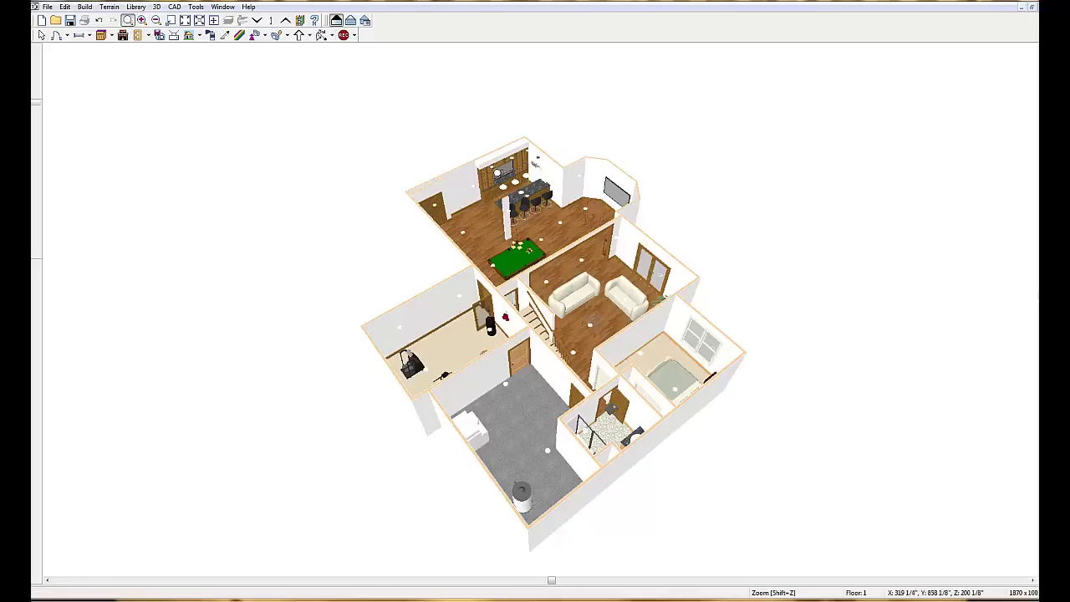
{"action": "left_click_drag", "start_coordinate": [447, 134], "coordinate": [605, 243]}
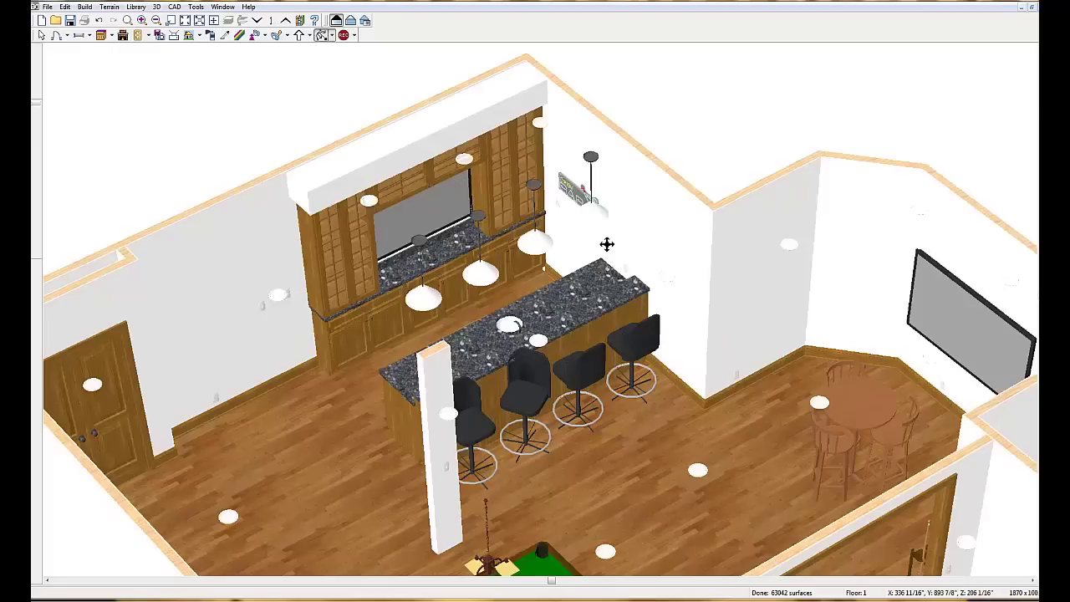
{"action": "left_click_drag", "start_coordinate": [631, 368], "coordinate": [608, 387]}
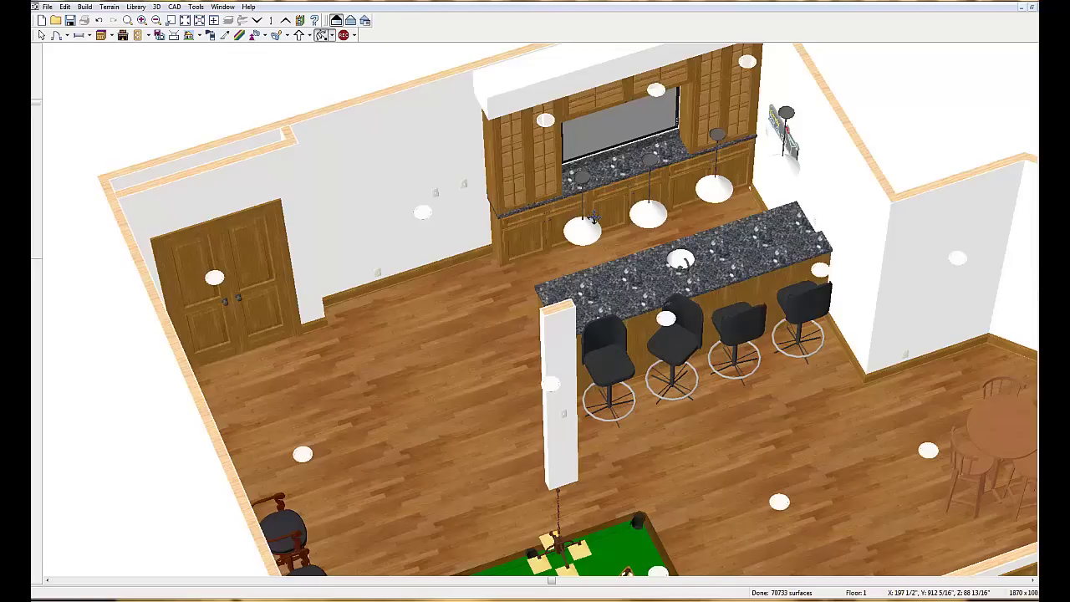
{"action": "left_click_drag", "start_coordinate": [592, 217], "coordinate": [518, 259]}
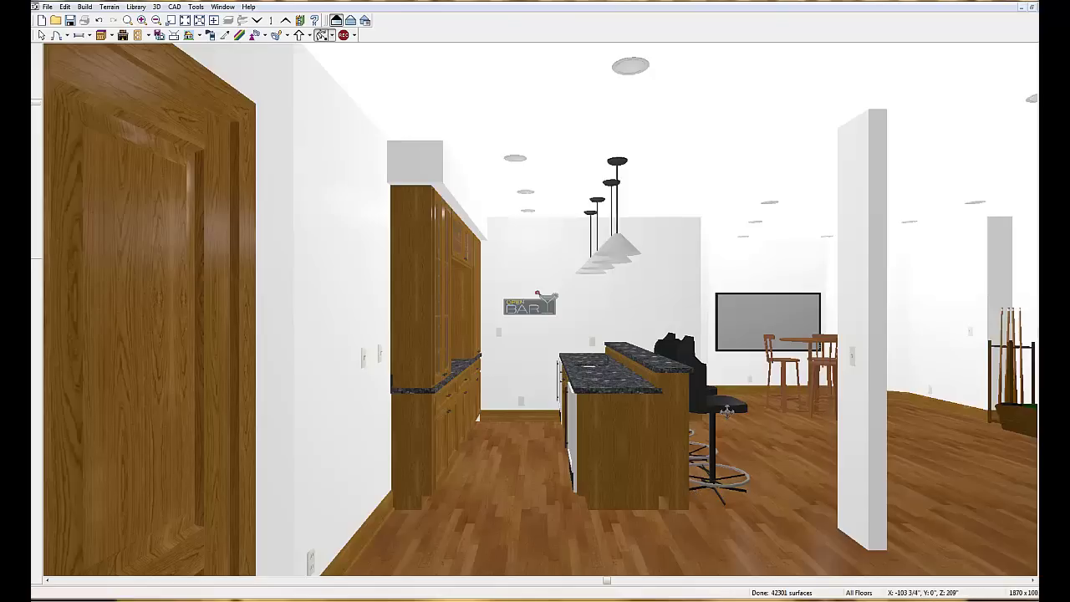
Step: Leave the current bar view, view the bar from the activity side with a full camera, and return to the floor plan
{"action": "key", "text": "ctrl+F4"}
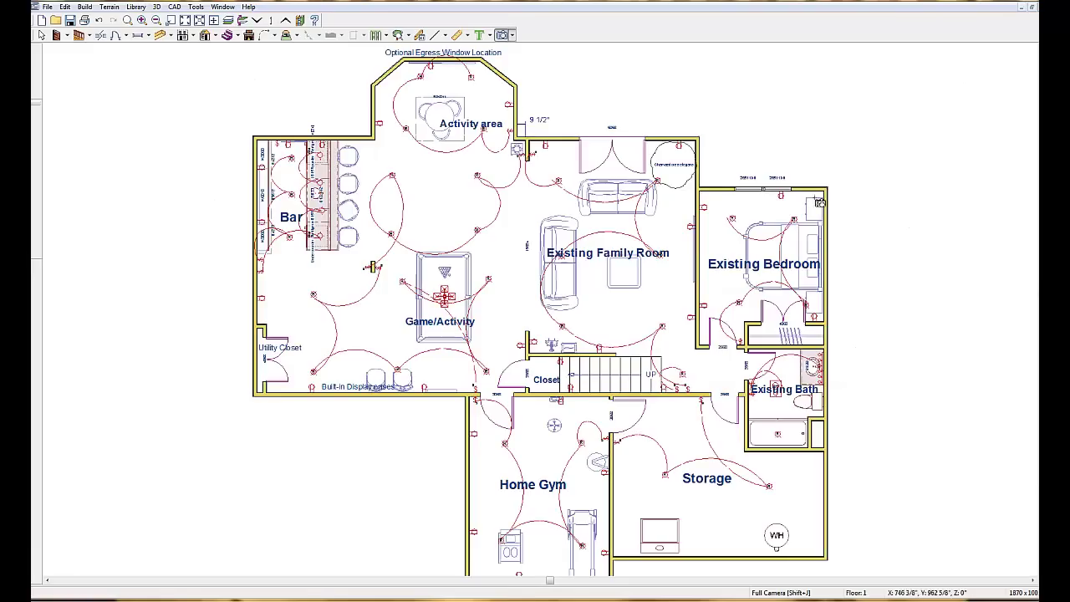
{"action": "double_click", "coordinate": [479, 202]}
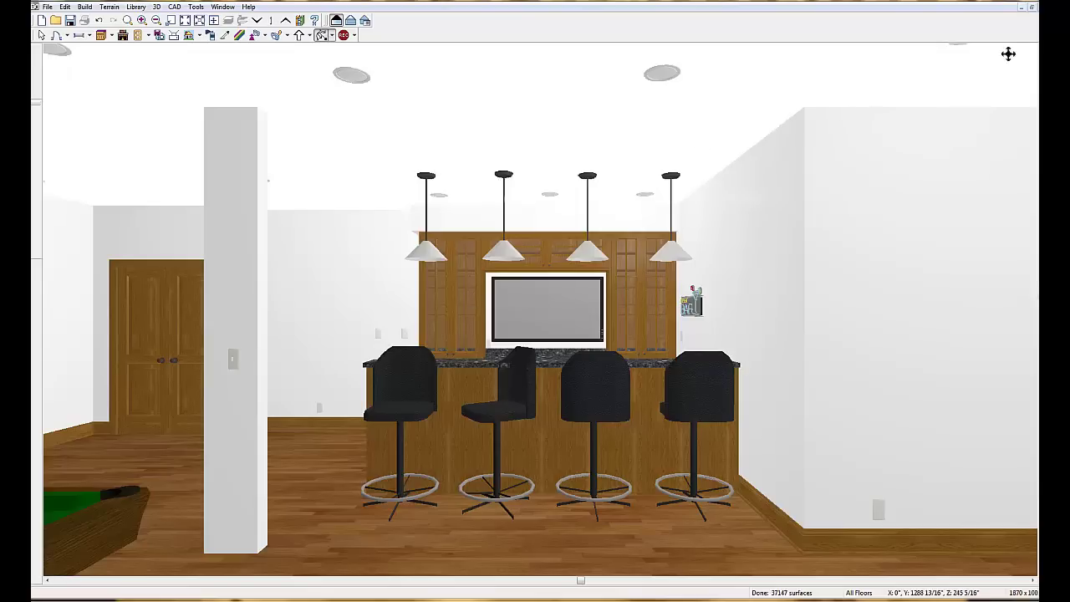
{"action": "key", "text": "ctrl+F4"}
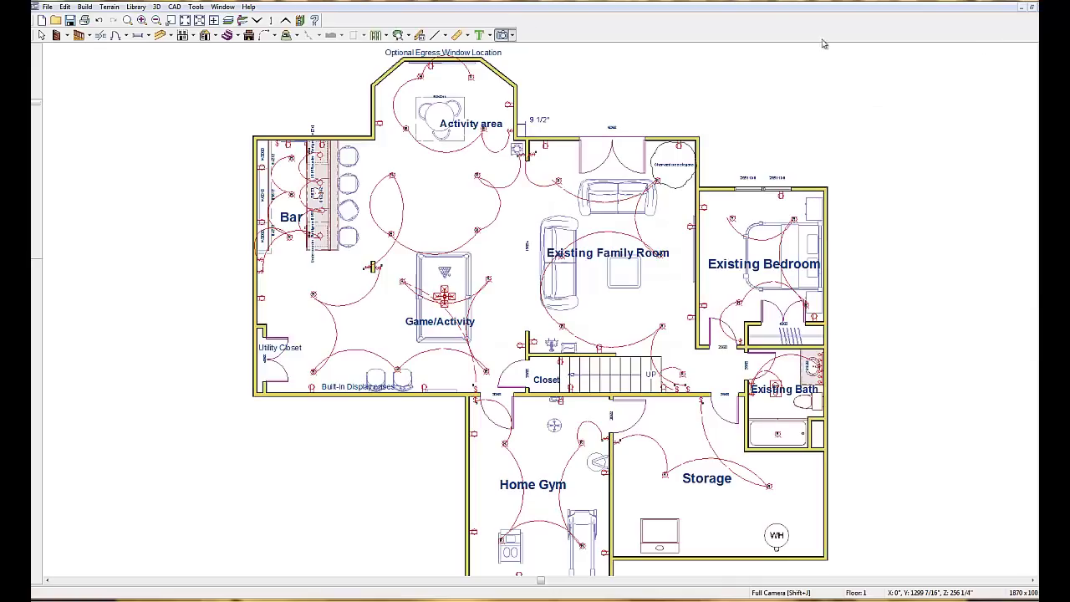
Step: Open Watson.plan and create a full camera view from the hall looking along the aisle behind the bar
{"action": "left_click", "coordinate": [47, 7]}
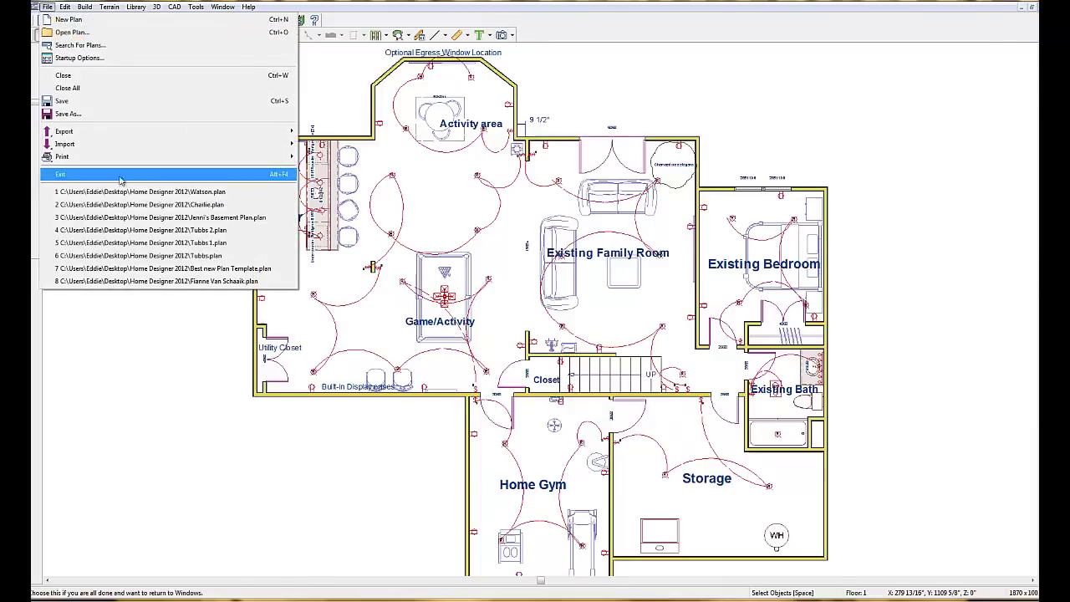
{"action": "left_click", "coordinate": [134, 194]}
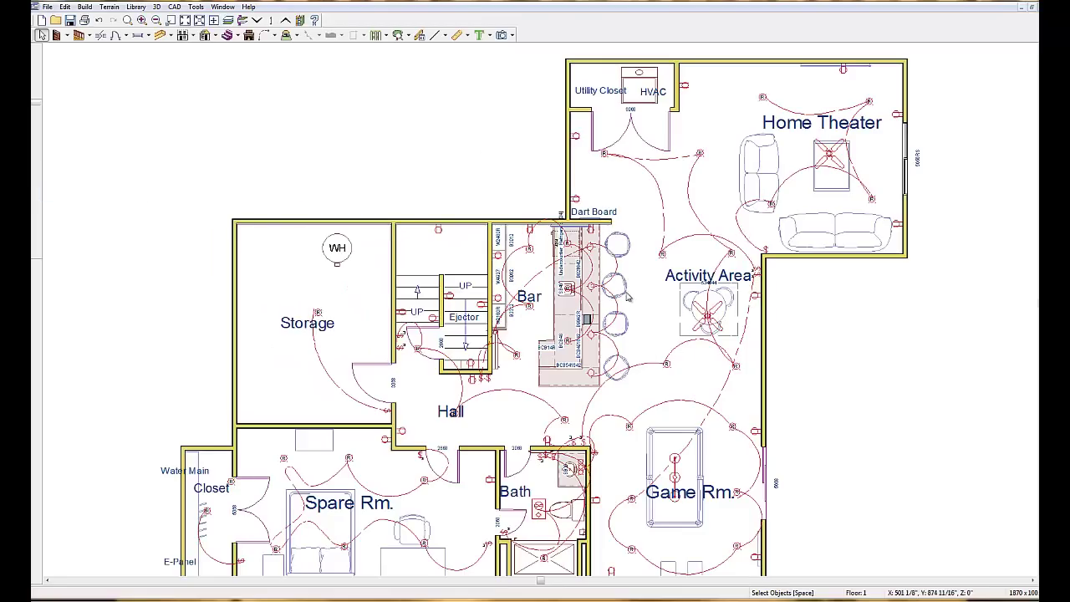
{"action": "left_click", "coordinate": [502, 36]}
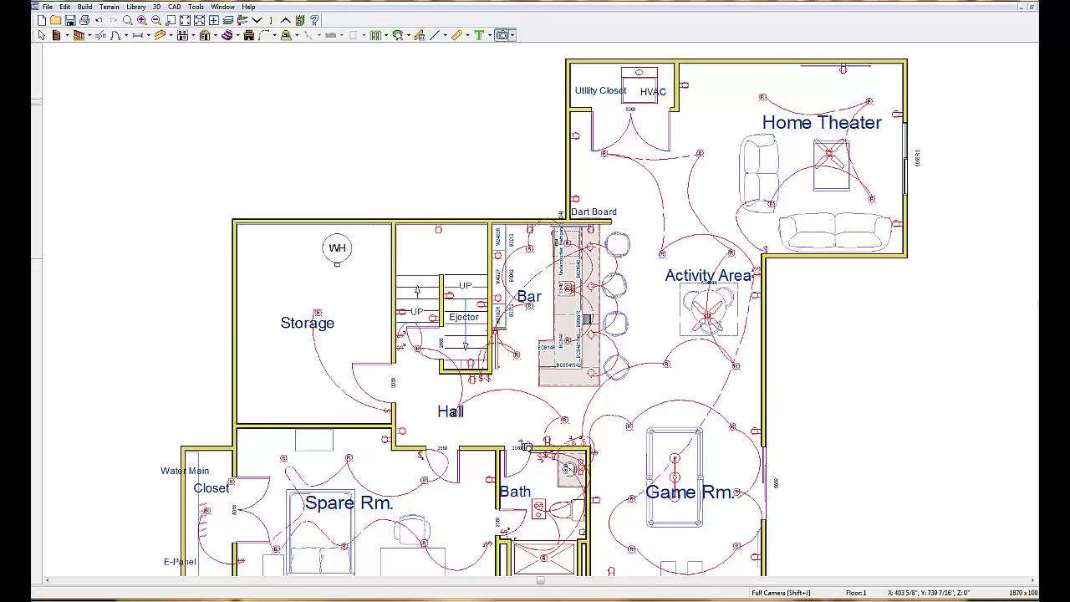
{"action": "mouse_move", "coordinate": [525, 447]}
{"action": "left_mouse_down"}
{"action": "mouse_move", "coordinate": [527, 276]}
{"action": "mouse_move", "coordinate": [481, 376]}
{"action": "mouse_move", "coordinate": [520, 372]}
{"action": "mouse_move", "coordinate": [525, 443]}
{"action": "left_mouse_up"}
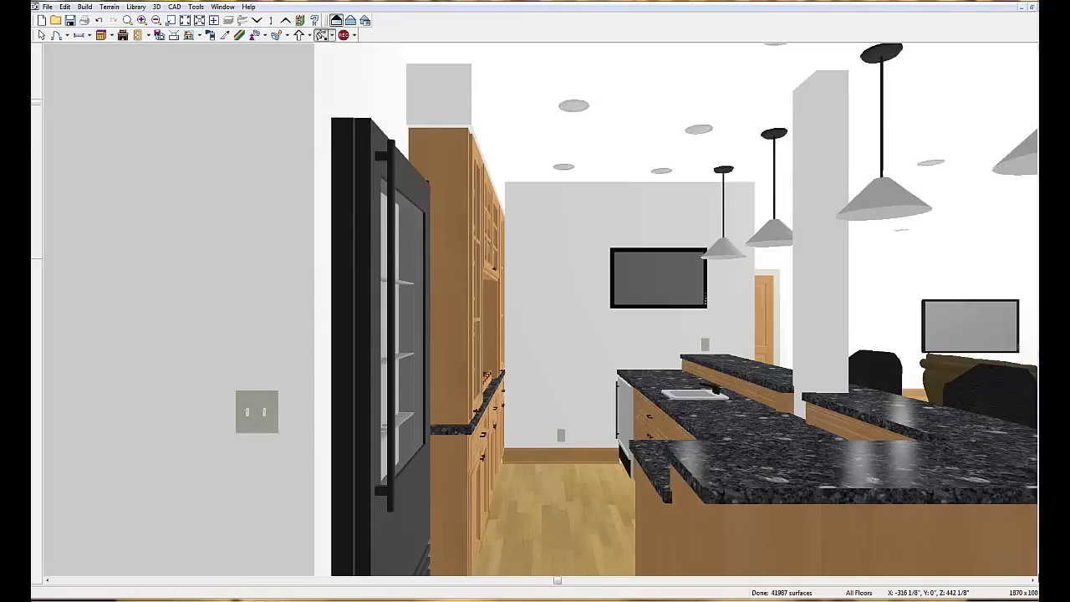
Step: Examine the bar's refrigerator, back cabinets and raised counter at different camera angles, and return to the floor plan
{"action": "key", "text": "Page_Down"}
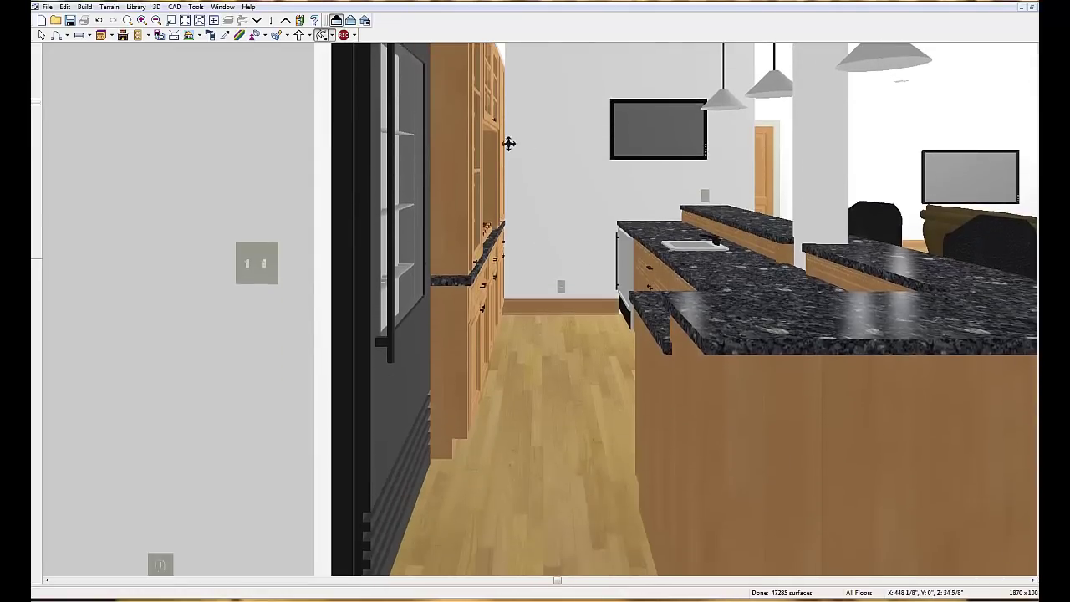
{"action": "key", "text": "Page_Up"}
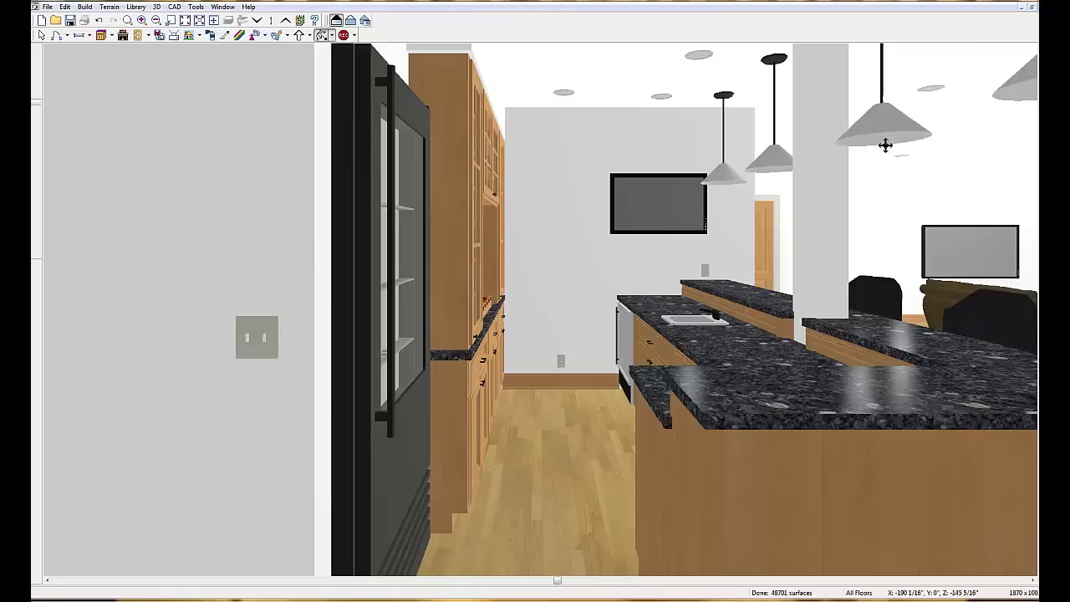
{"action": "left_click_drag", "start_coordinate": [883, 143], "coordinate": [855, 165]}
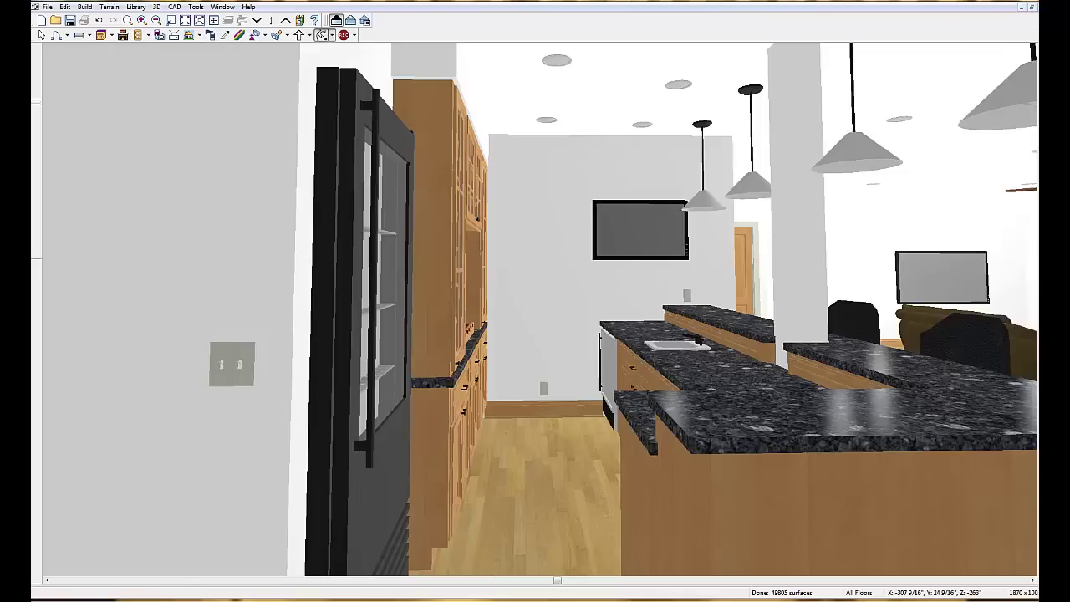
{"action": "key", "text": "ctrl+Tab"}
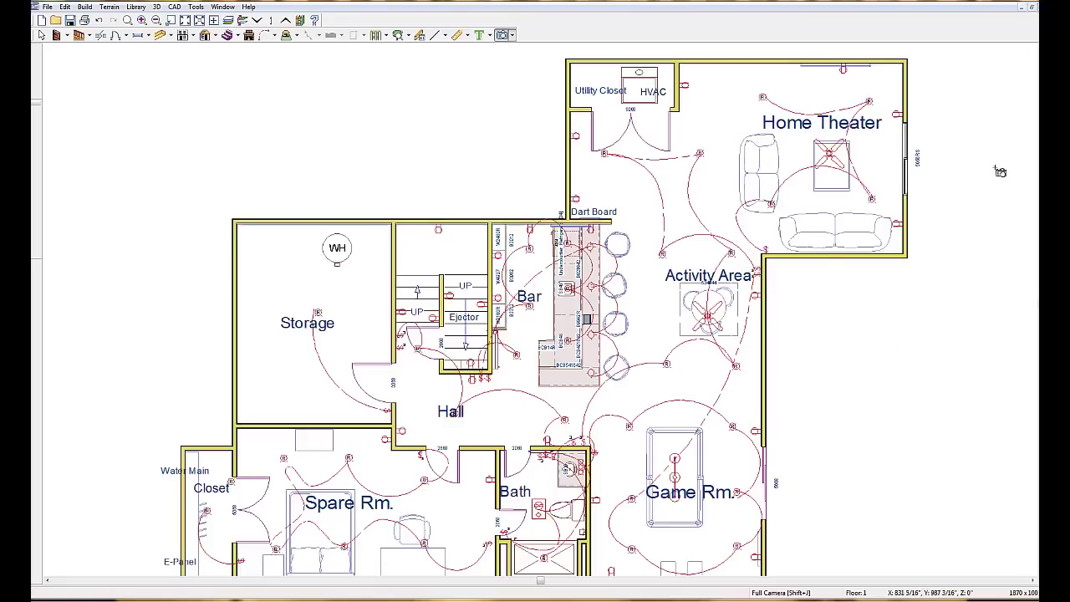
{"action": "scroll", "coordinate": [540, 301], "scroll_direction": "down", "scroll_amount": 1}
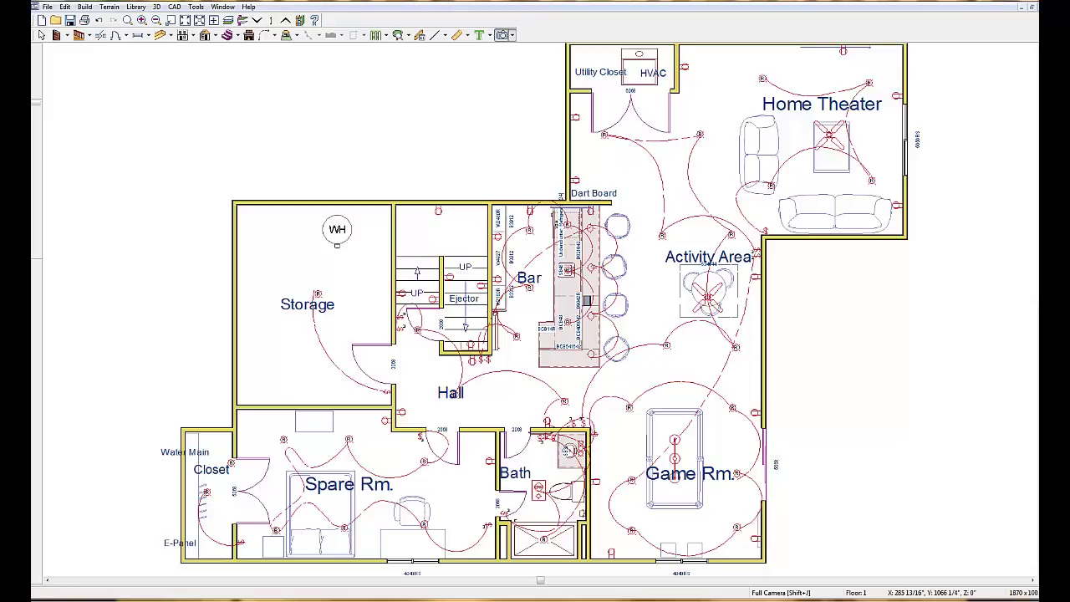
Step: Open Jenni's Basement Plan.plan and create a full camera view across the Home Theater toward the small wet bar
{"action": "left_click", "coordinate": [47, 8]}
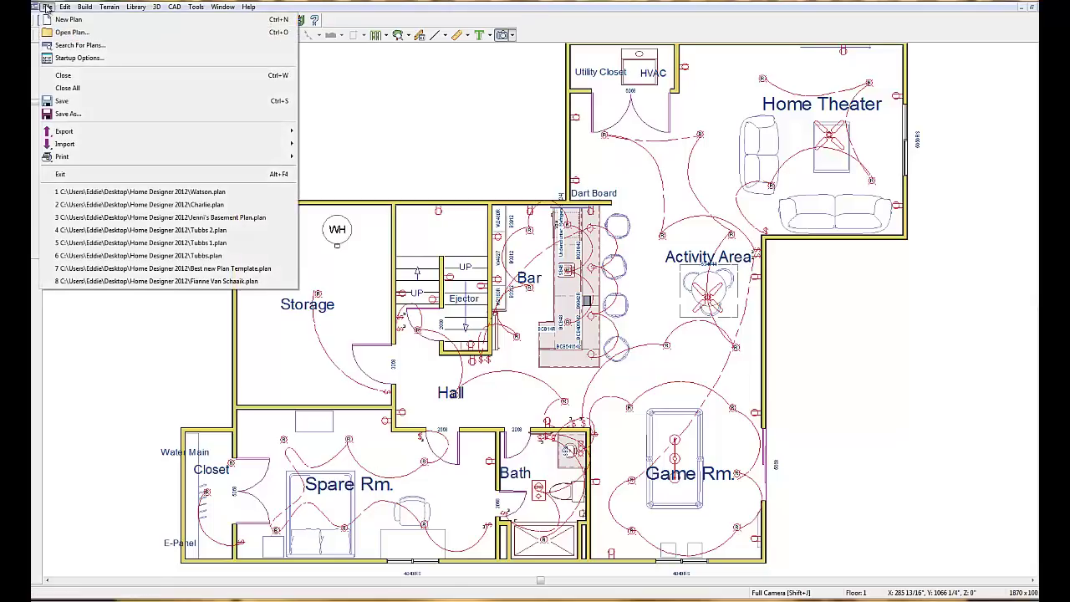
{"action": "left_click", "coordinate": [142, 220]}
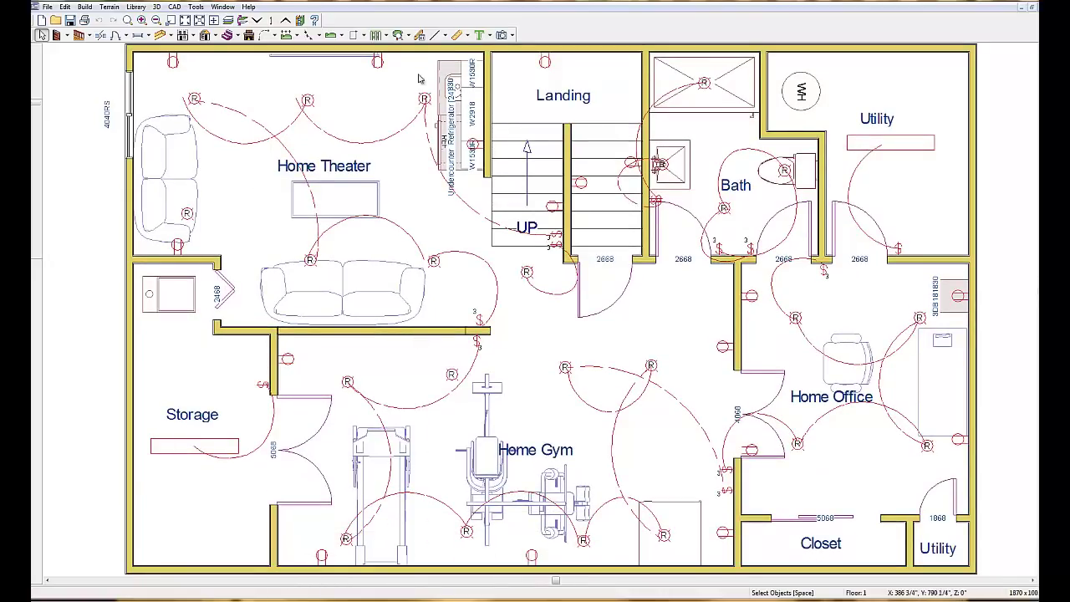
{"action": "left_click", "coordinate": [502, 34]}
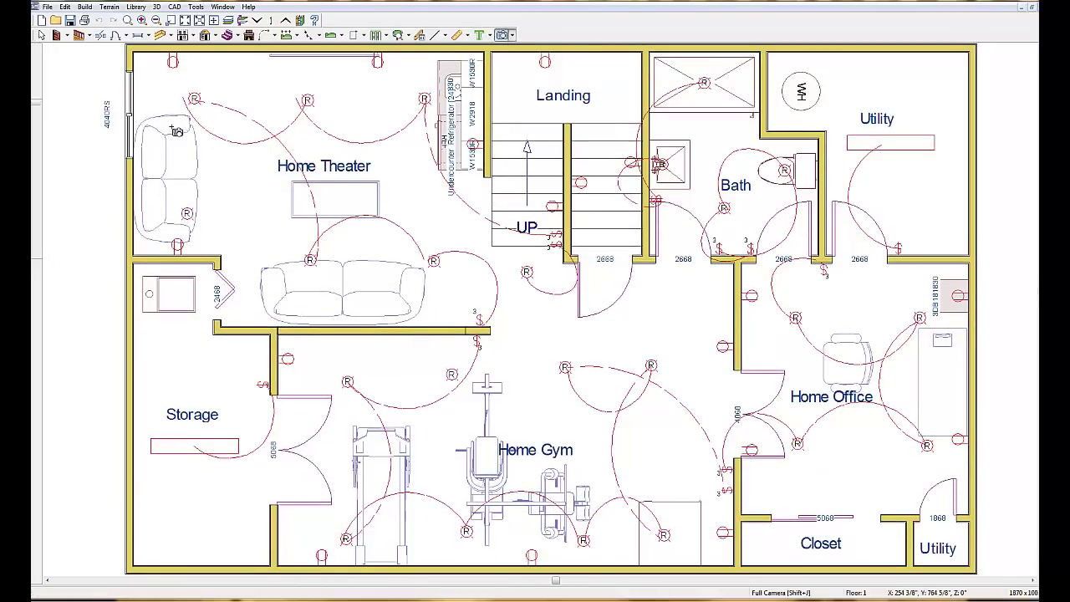
{"action": "left_click_drag", "start_coordinate": [175, 131], "coordinate": [211, 132]}
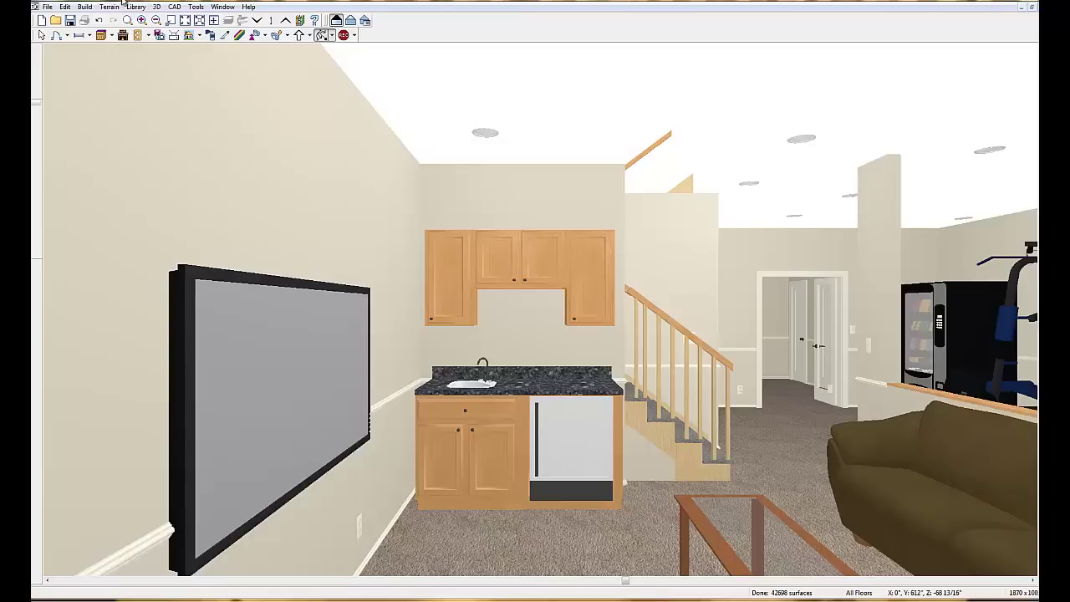
Step: Return to the Watson floor plan, generate a Full Overview and enlarge the bar area in the 3D model
{"action": "key", "text": "ctrl+Tab"}
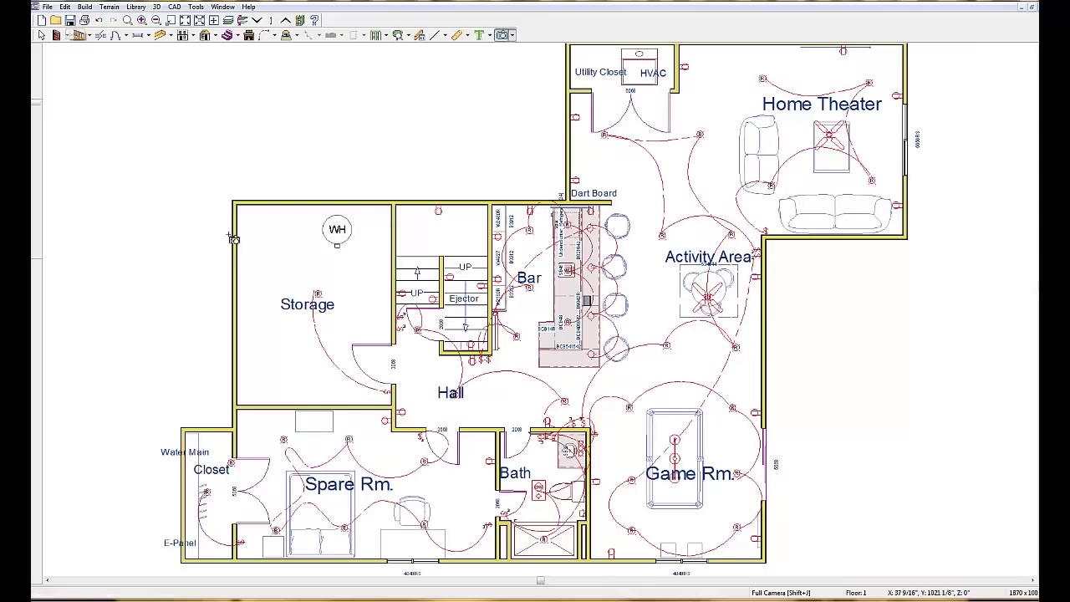
{"action": "left_click", "coordinate": [513, 37]}
{"action": "left_click", "coordinate": [520, 88]}
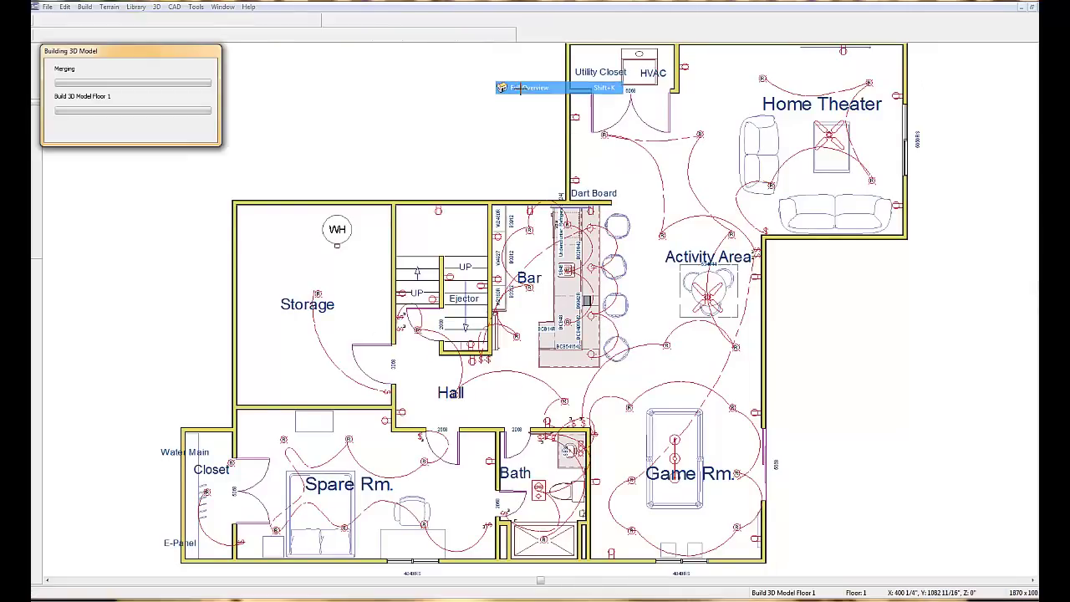
{"action": "left_click_drag", "start_coordinate": [496, 295], "coordinate": [274, 106]}
{"action": "left_click", "coordinate": [127, 20]}
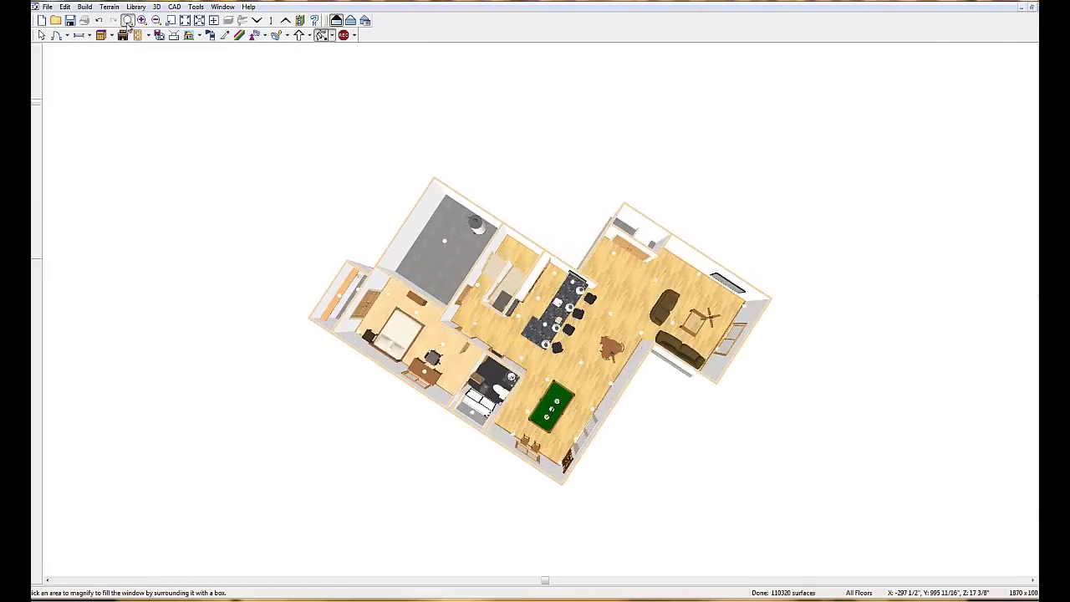
{"action": "left_click_drag", "start_coordinate": [480, 224], "coordinate": [650, 381]}
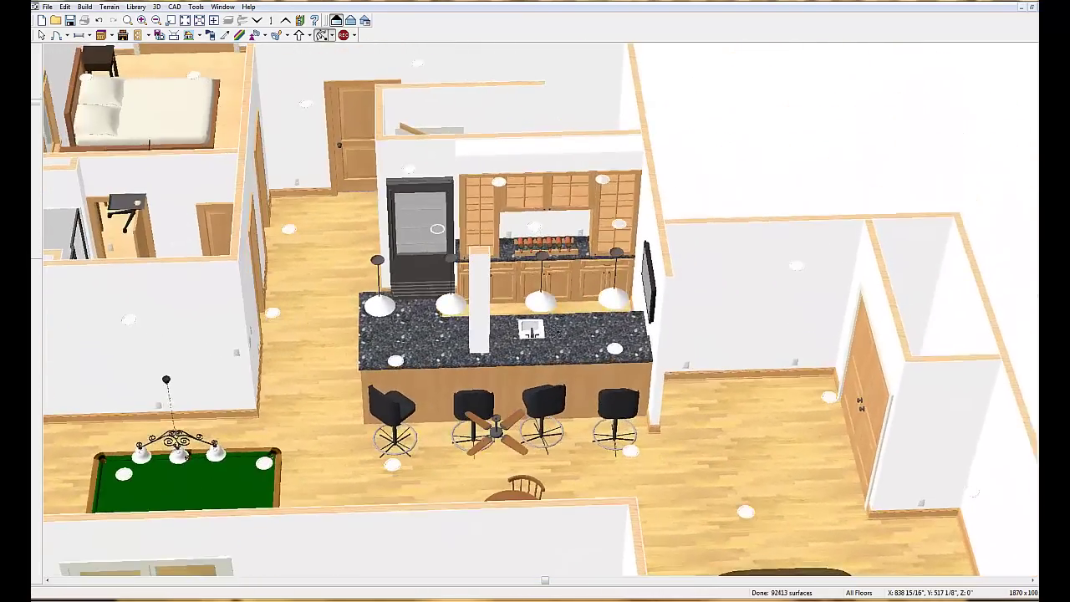
Step: Orbit around the L-shaped bar to examine its counter, seating, back cabinets and surrounding activity area from several sides
{"action": "left_click_drag", "start_coordinate": [531, 330], "coordinate": [462, 376]}
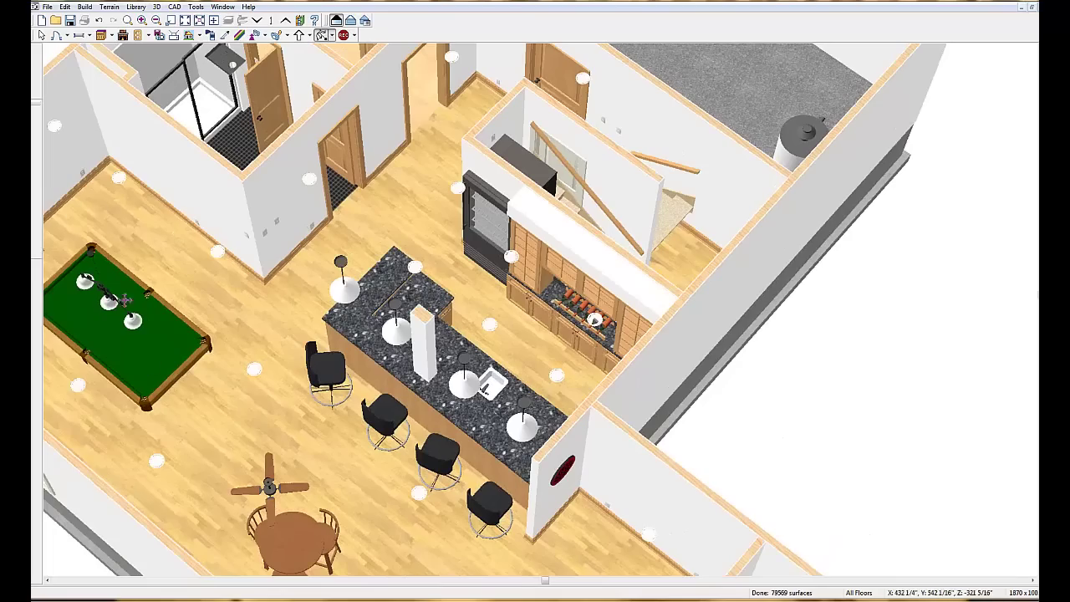
{"action": "left_click_drag", "start_coordinate": [308, 414], "coordinate": [543, 316]}
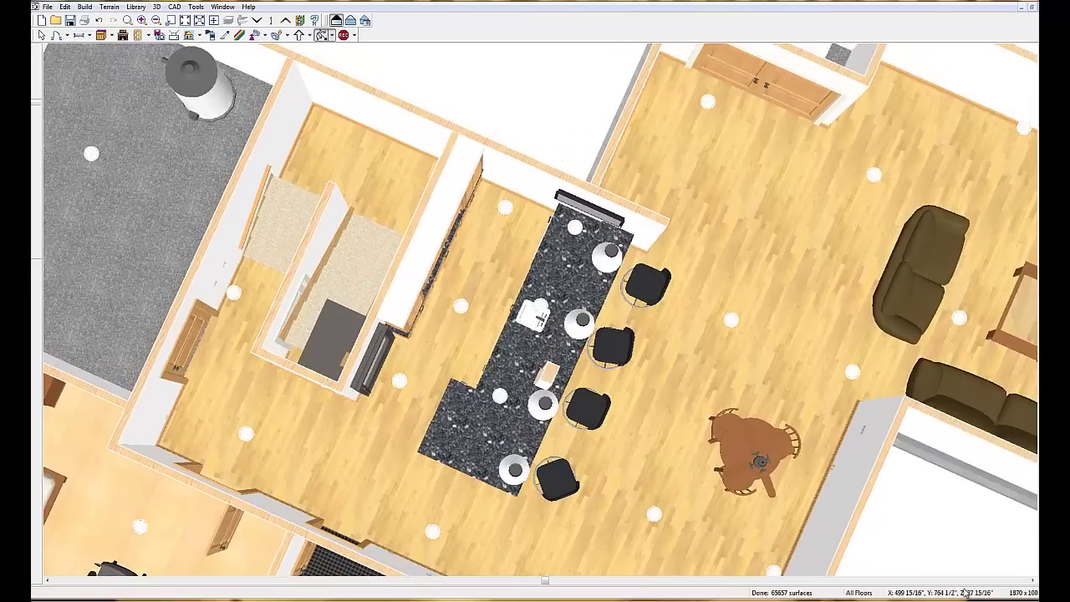
{"action": "left_click", "coordinate": [1033, 580]}
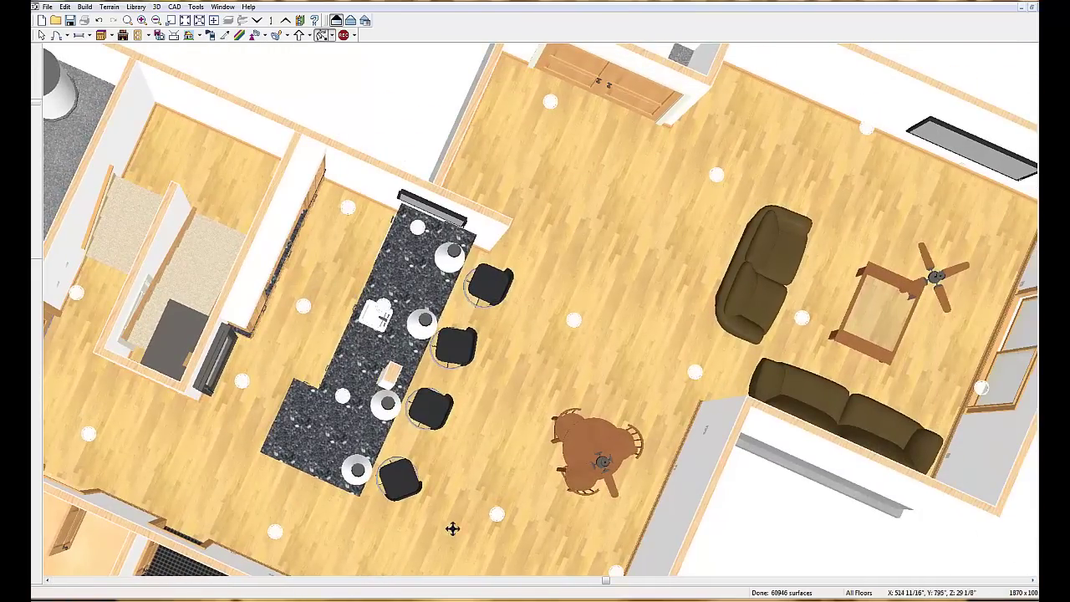
{"action": "left_click_drag", "start_coordinate": [452, 527], "coordinate": [415, 449]}
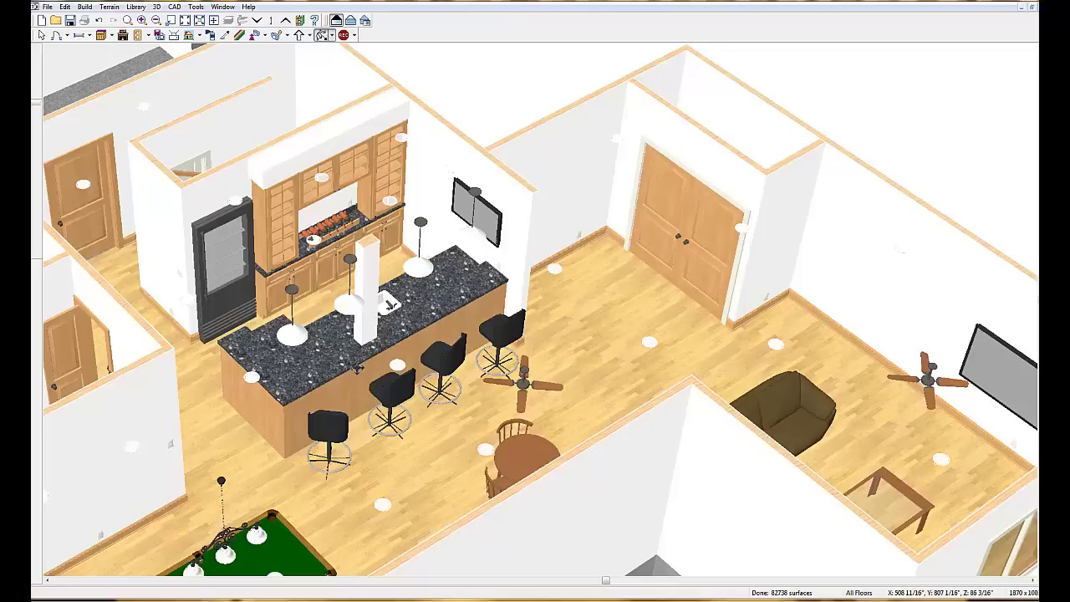
{"action": "left_click_drag", "start_coordinate": [327, 395], "coordinate": [330, 374]}
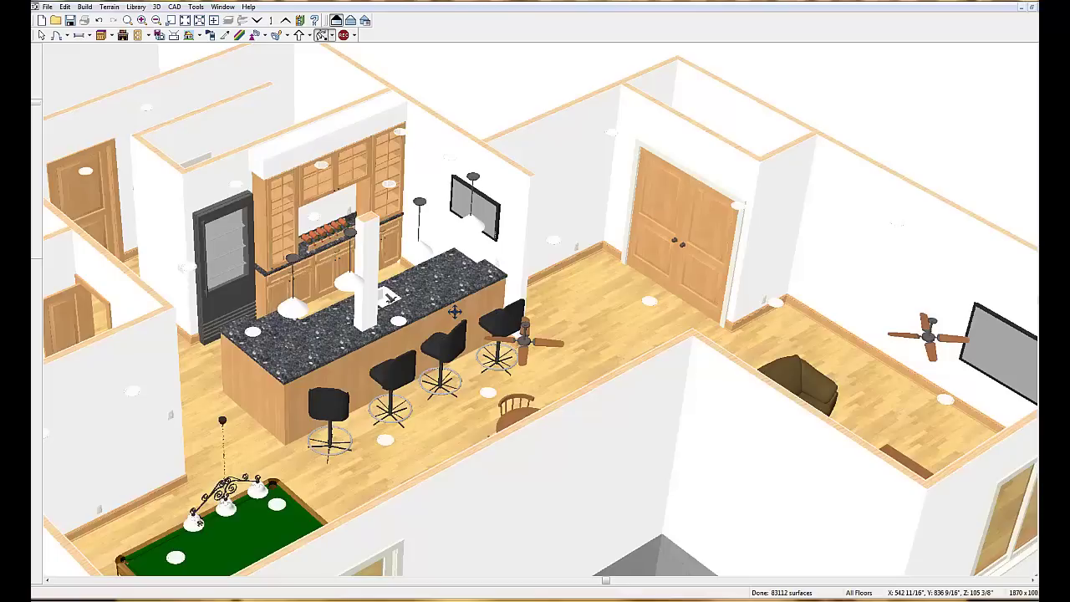
{"action": "left_click_drag", "start_coordinate": [455, 311], "coordinate": [390, 316]}
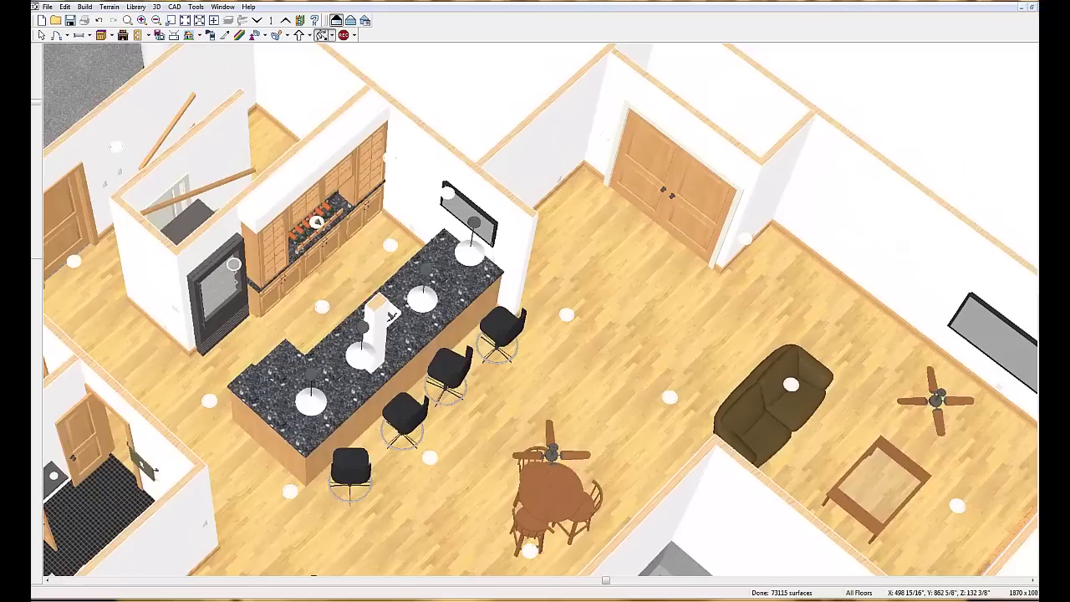